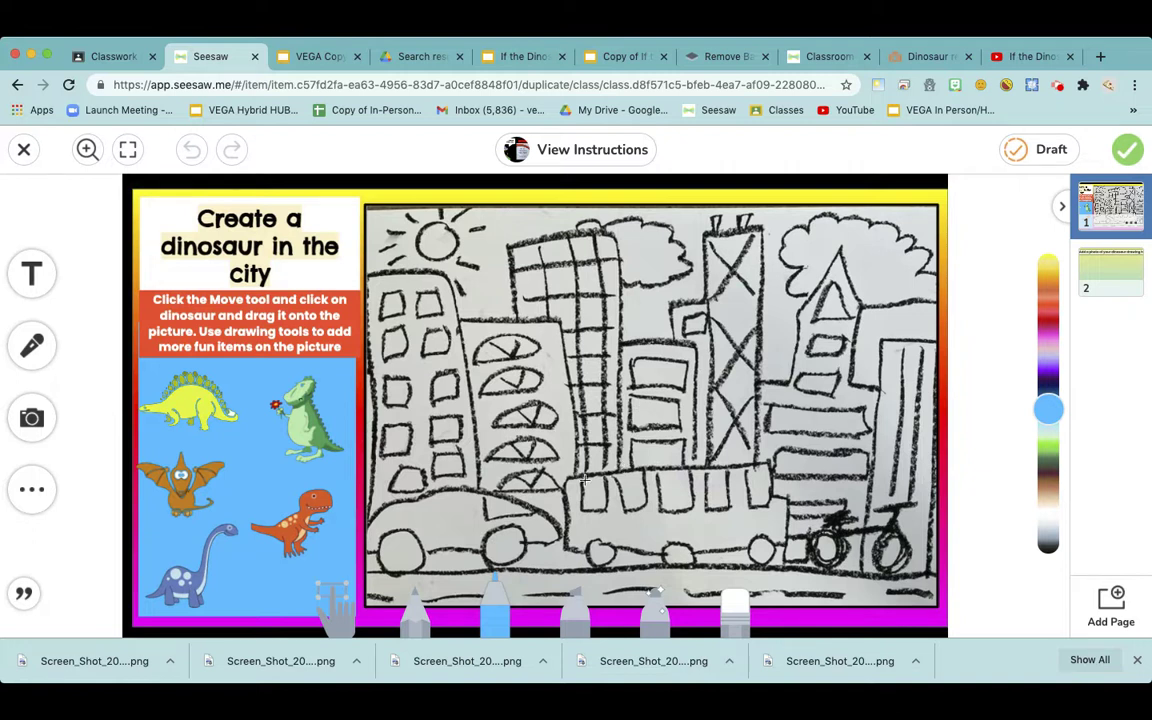
Step: Move the green flower-holding dinosaur onto the bicycle area and enlarge it
click(340, 610)
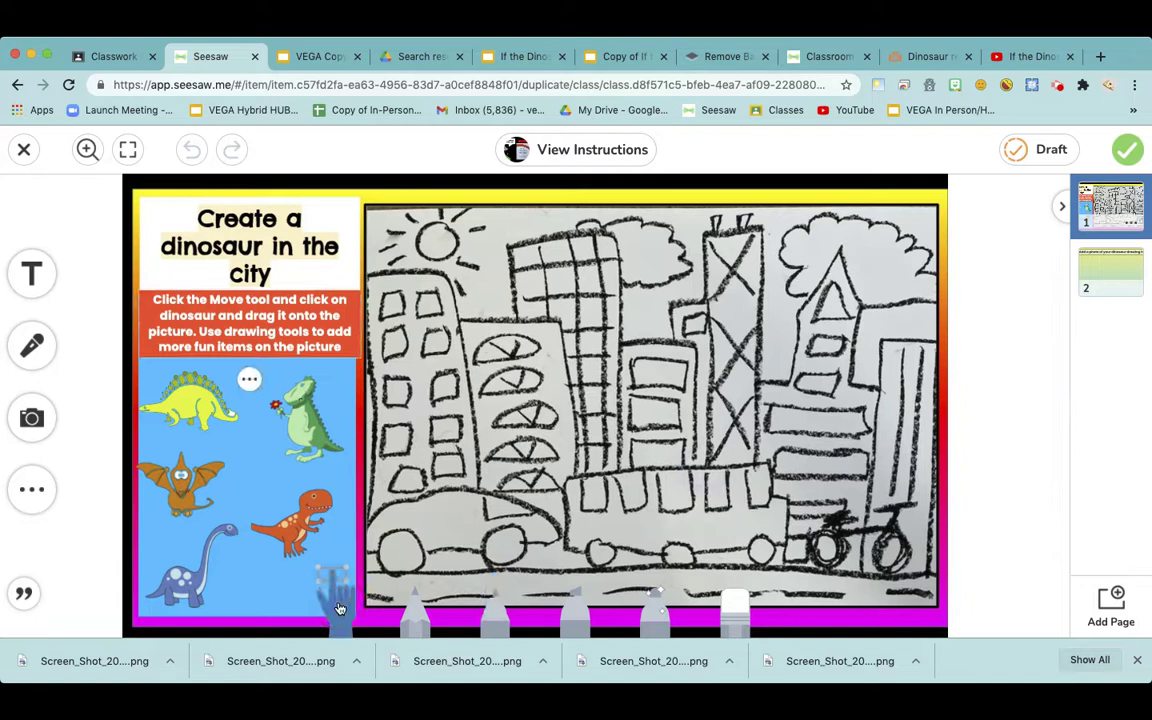
click(312, 432)
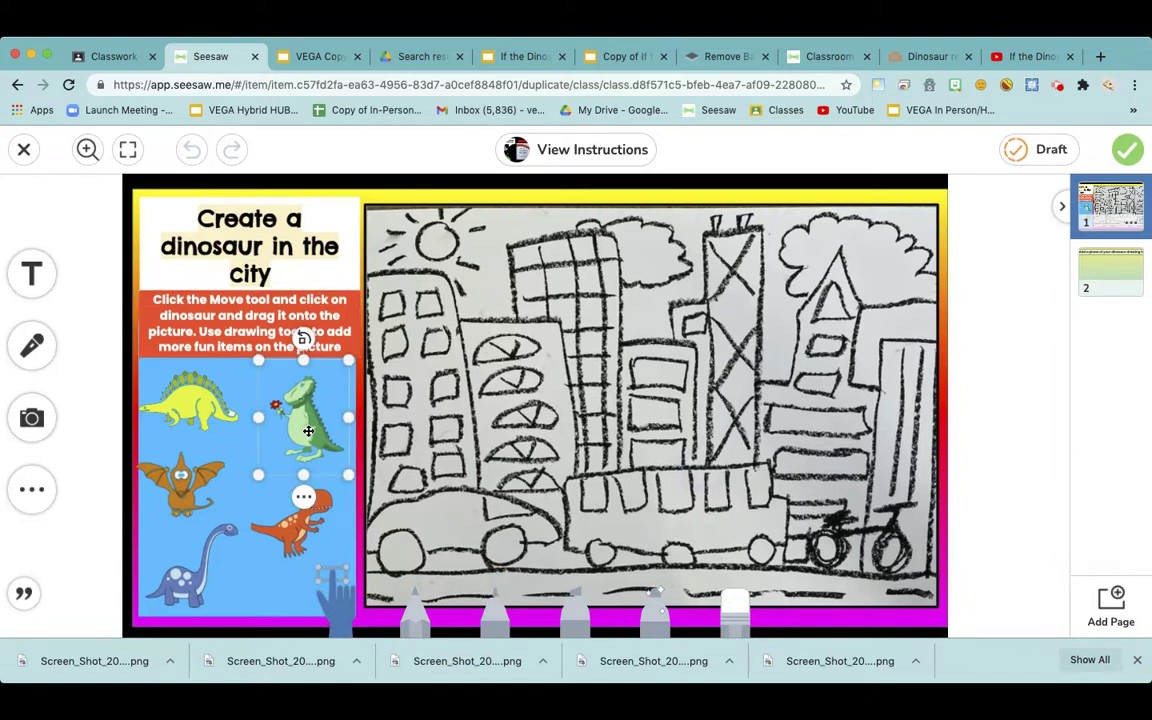
drag(308, 432, 862, 547)
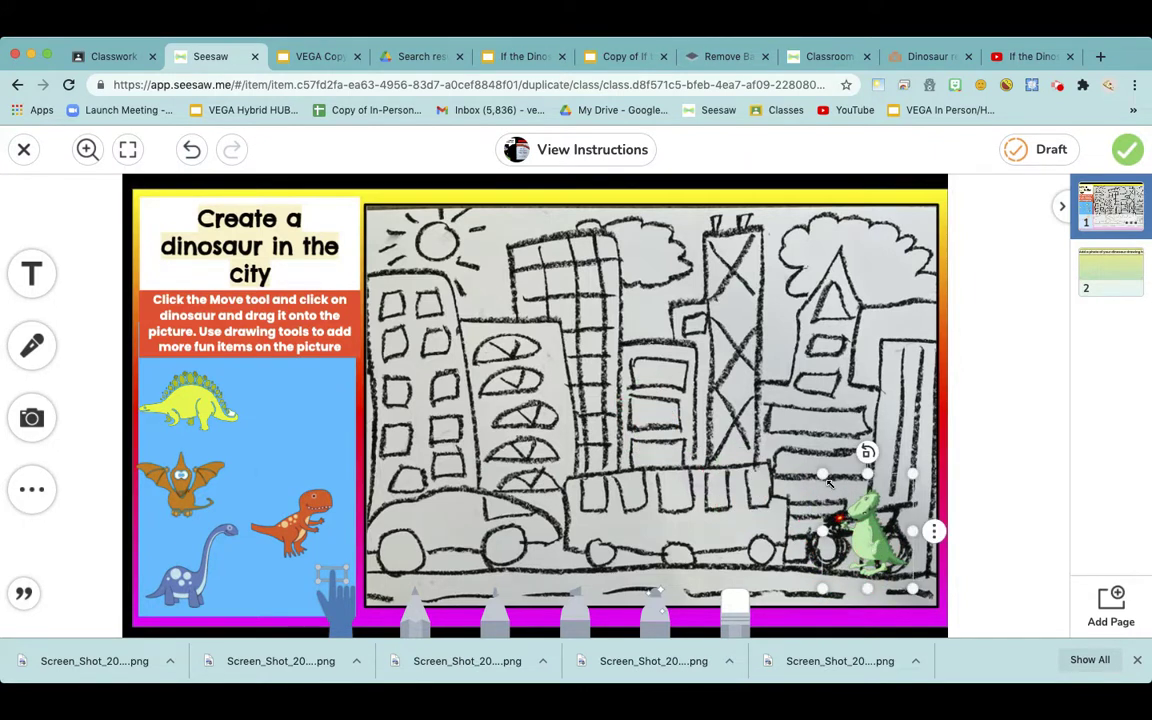
drag(822, 475, 733, 374)
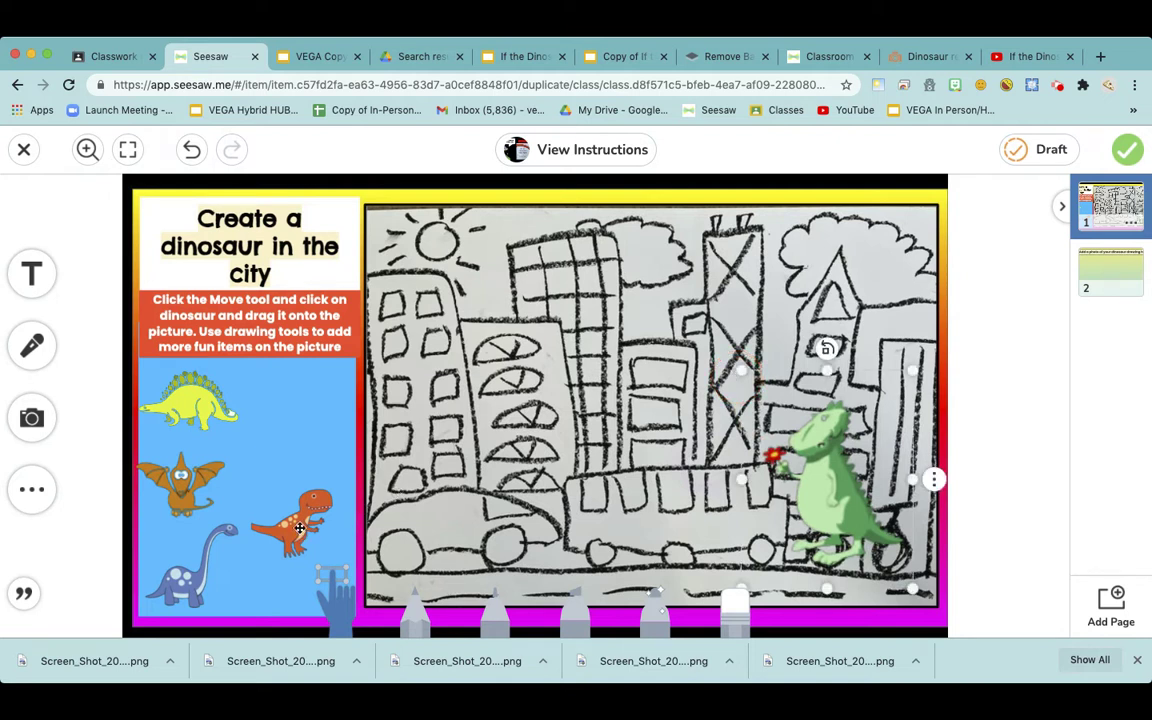
Step: Drag the orange T-rex in front of the bus, enlarge it, and set it beside the green dinosaur
drag(299, 528, 670, 527)
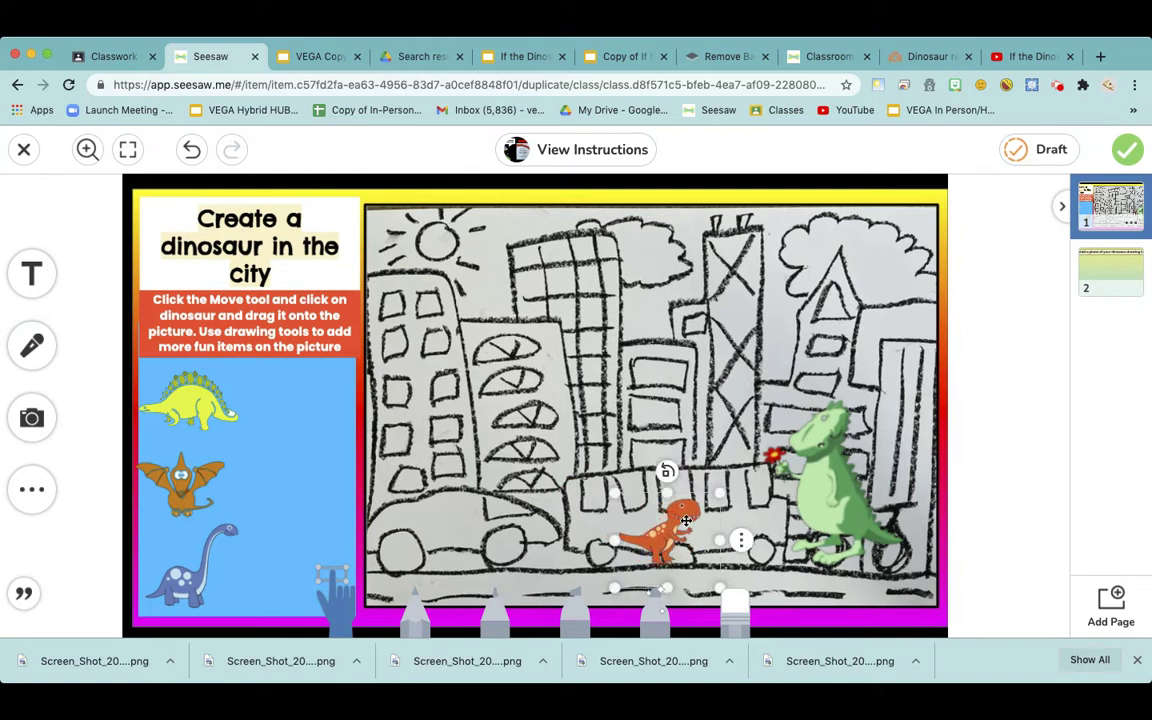
drag(722, 494, 818, 386)
drag(728, 424, 780, 440)
drag(704, 484, 680, 498)
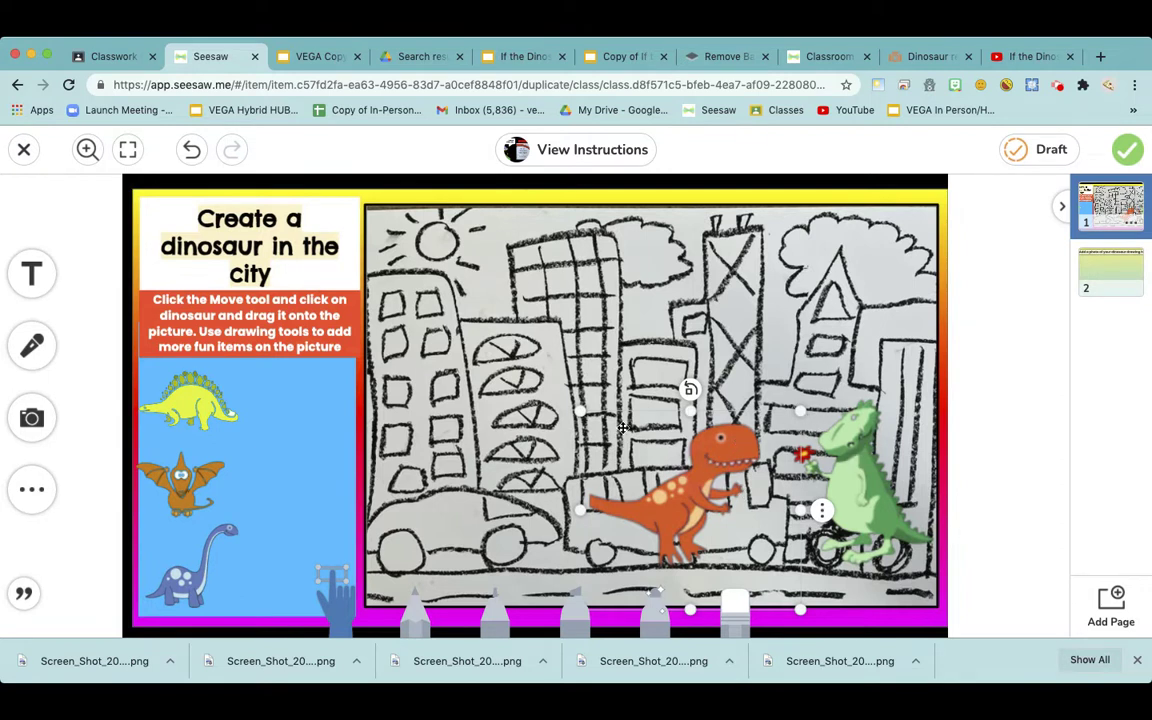
click(539, 428)
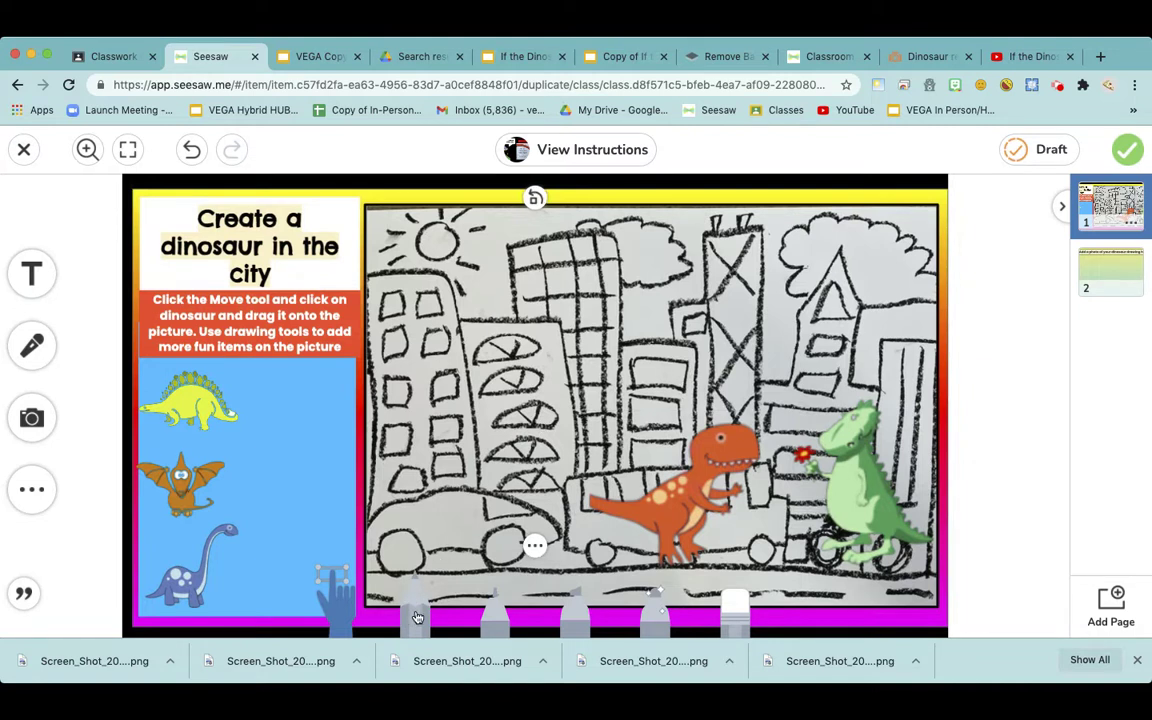
Step: Draw a magenta marker flower head beside the orange T-rex's hands
click(498, 610)
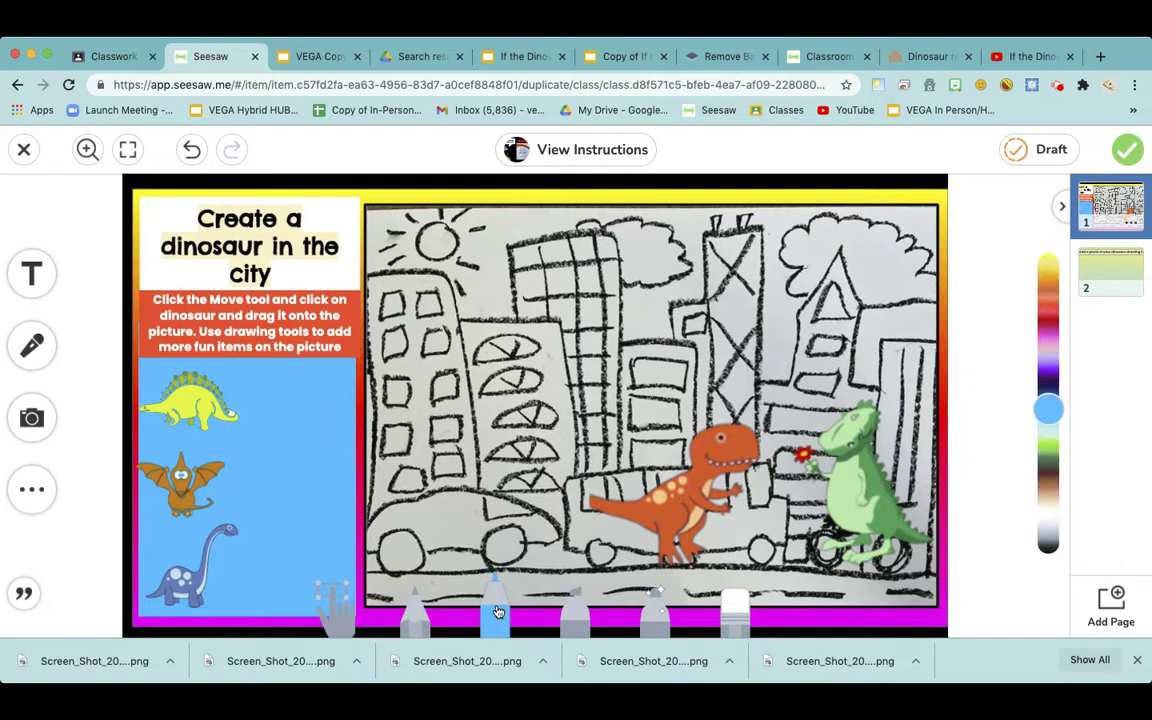
drag(1048, 408, 1052, 337)
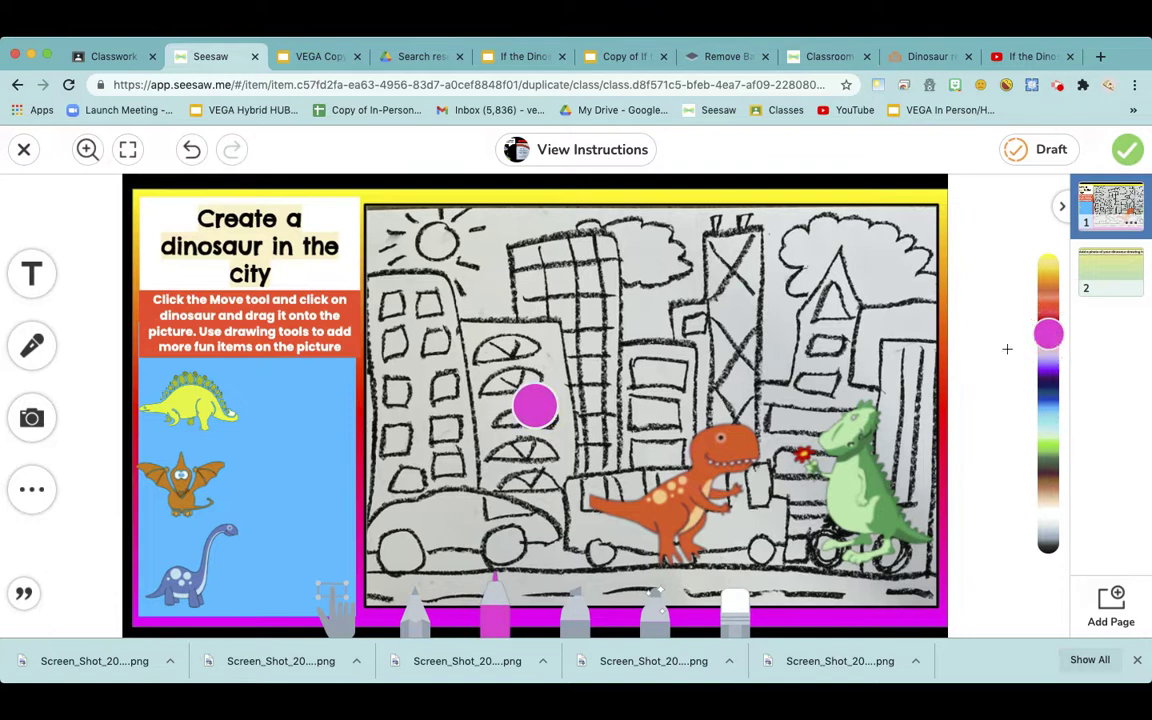
click(750, 478)
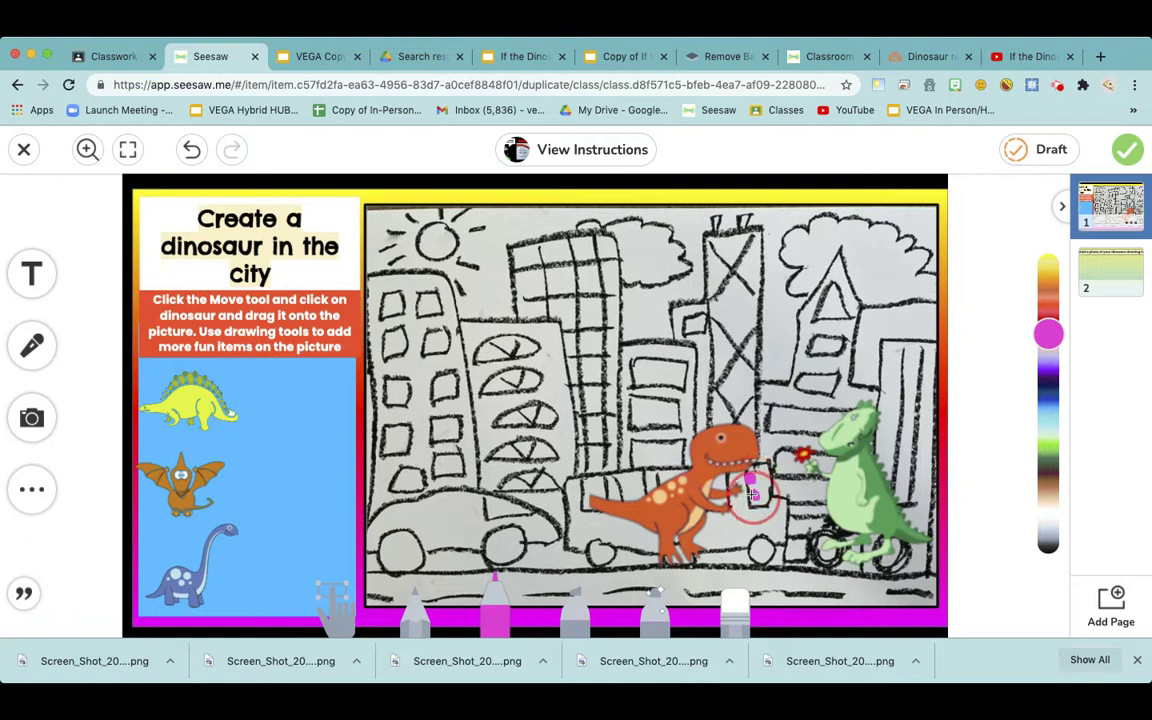
drag(754, 494, 758, 482)
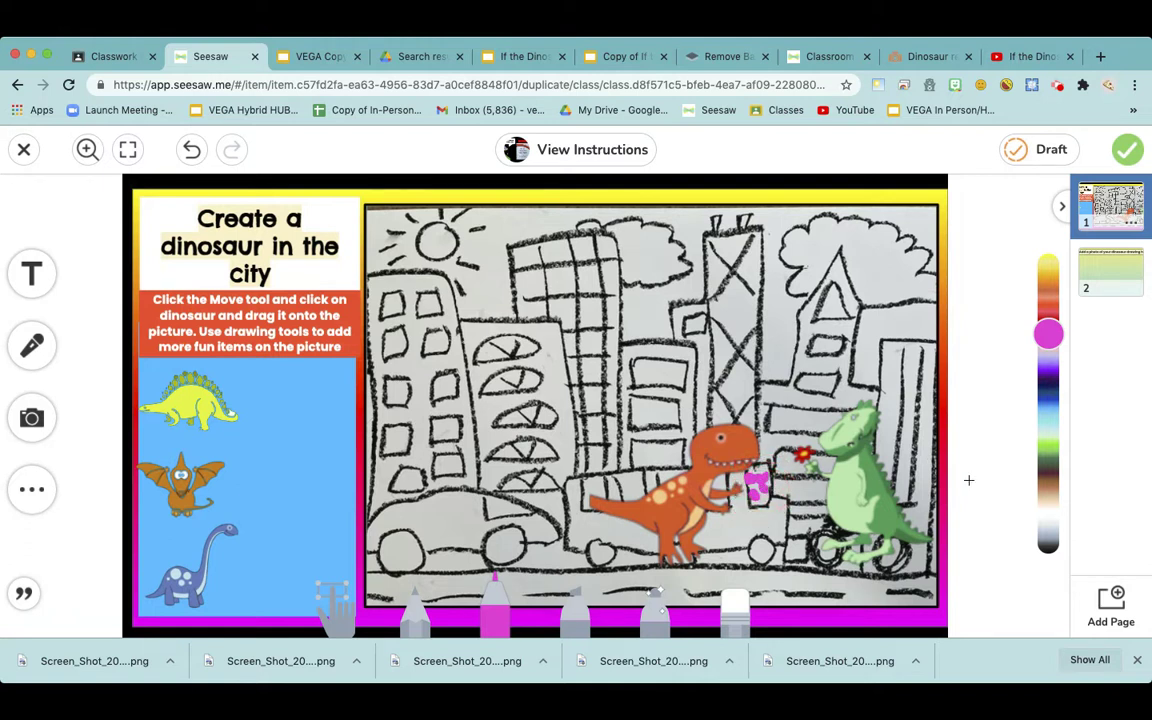
Step: Add a green stem and leaves to the pink flower with the marker
drag(1050, 343, 1055, 444)
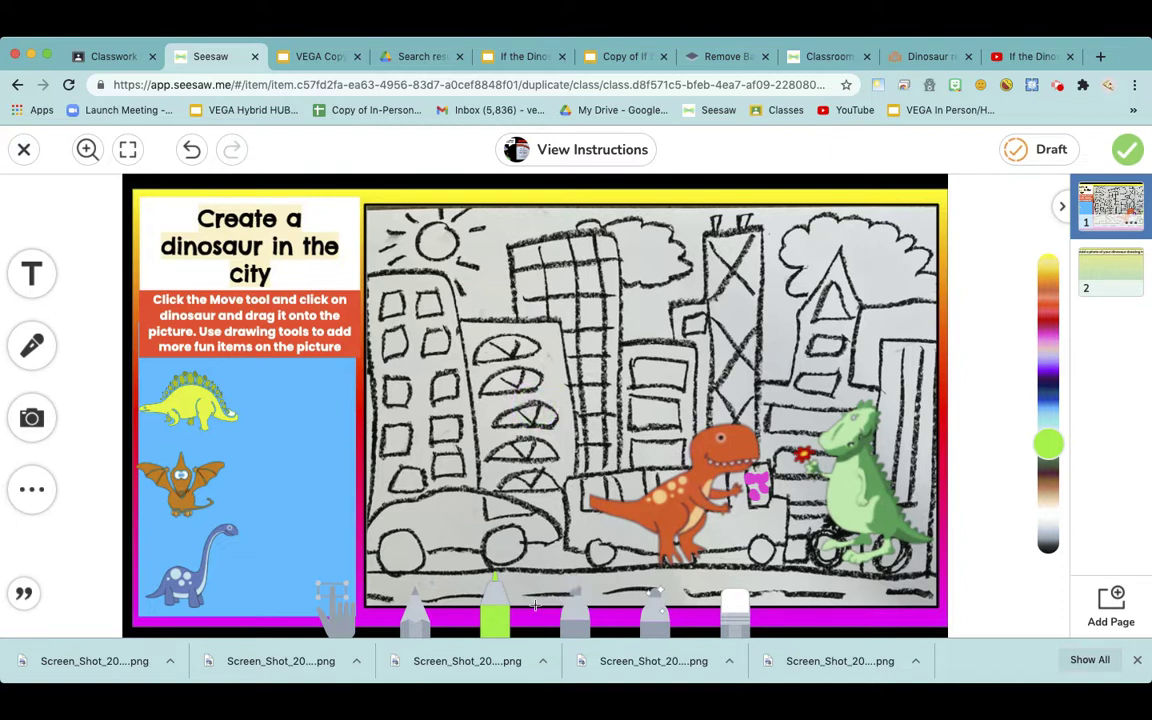
click(502, 608)
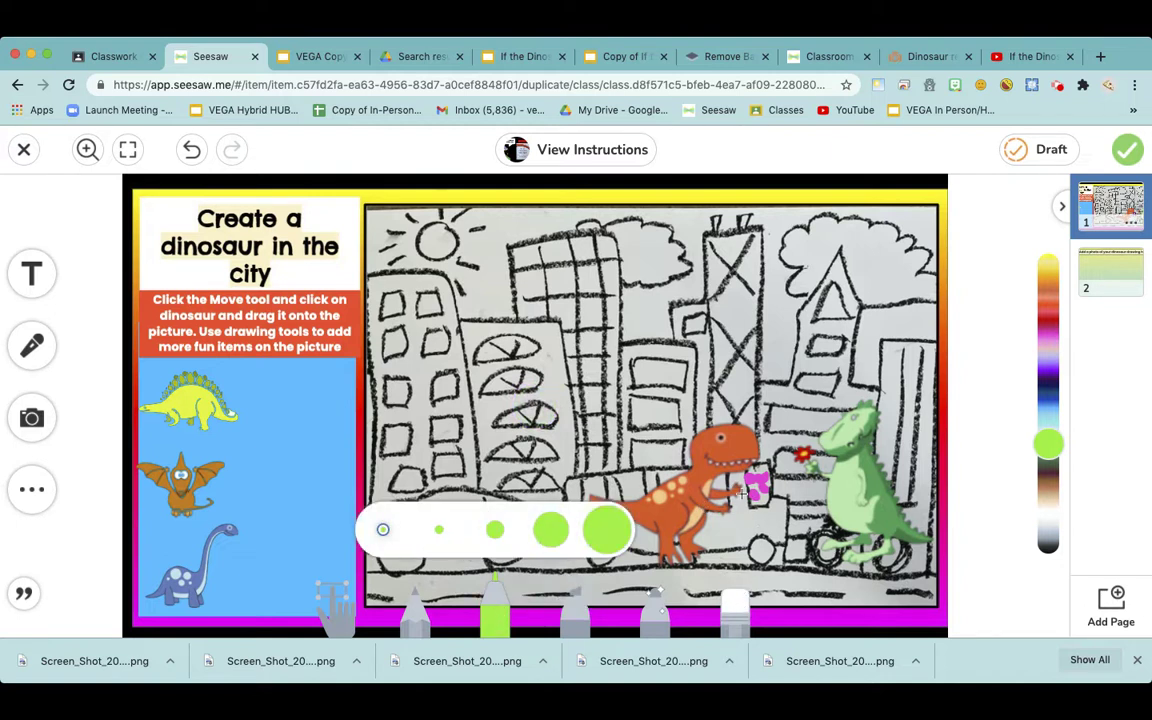
mouse_move(740, 488)
mouse_down()
mouse_move(756, 488)
mouse_move(742, 488)
mouse_up()
click(1040, 448)
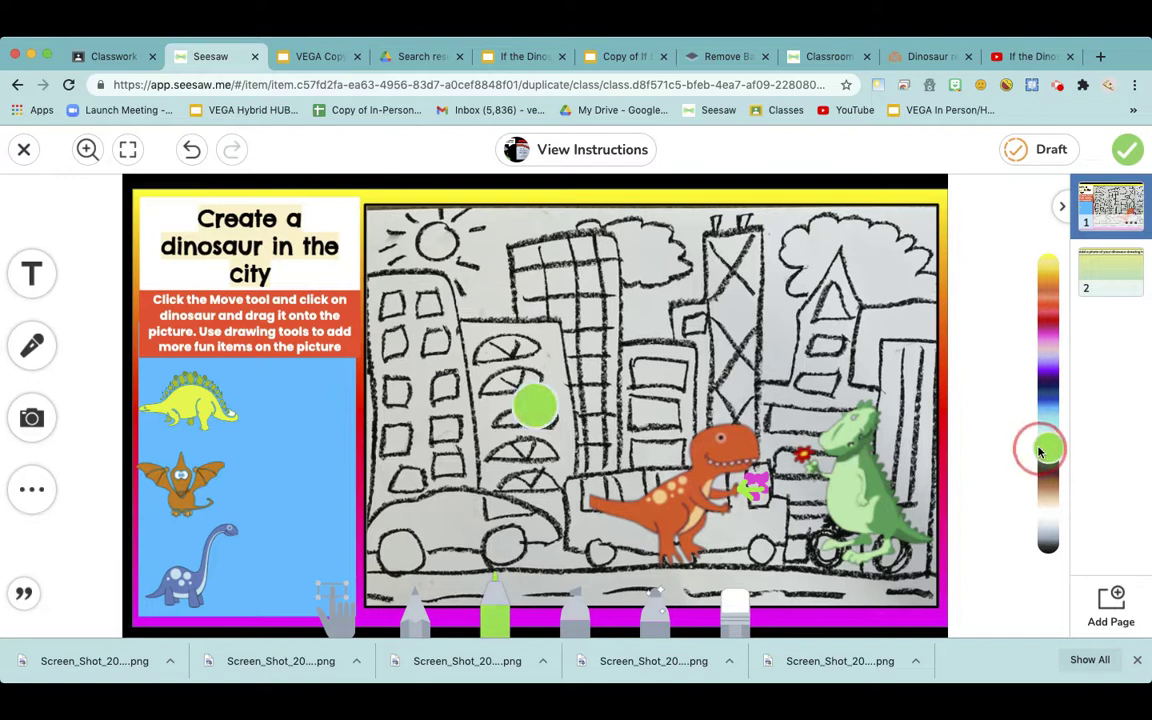
click(757, 490)
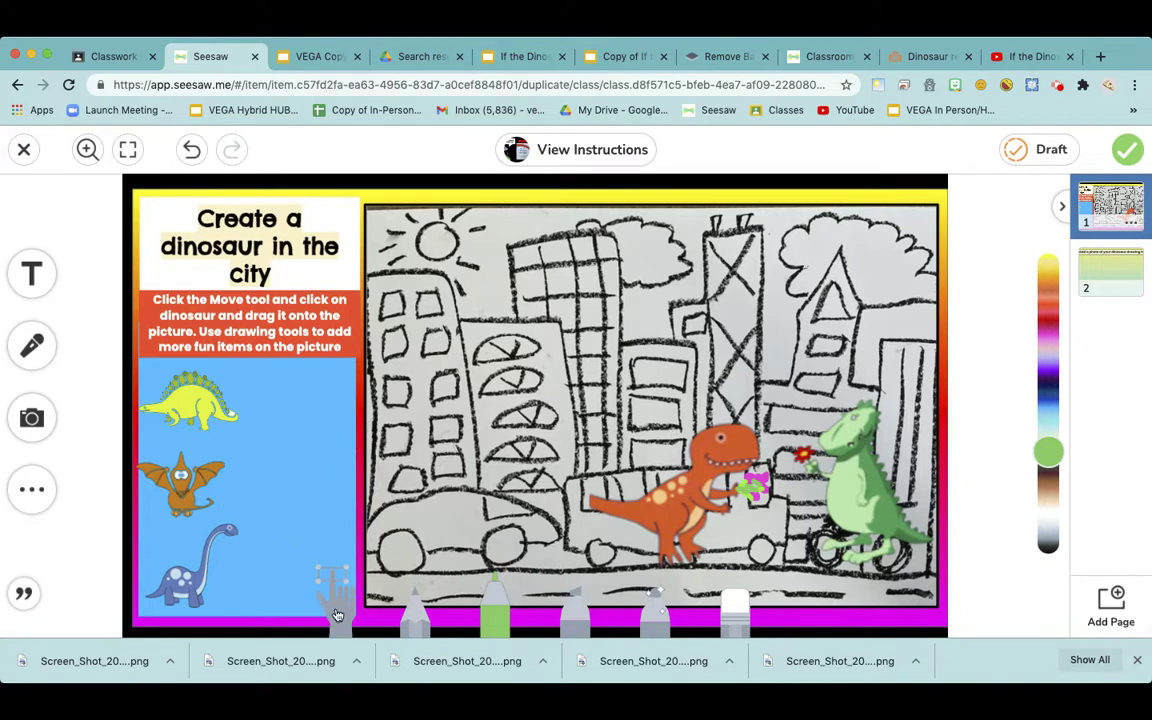
Step: Place the pterodactyl in the sky above the buildings, enlarged and tilted counter-clockwise
mouse_move(185, 480)
mouse_down()
mouse_move(187, 468)
mouse_move(395, 357)
mouse_move(545, 250)
mouse_up()
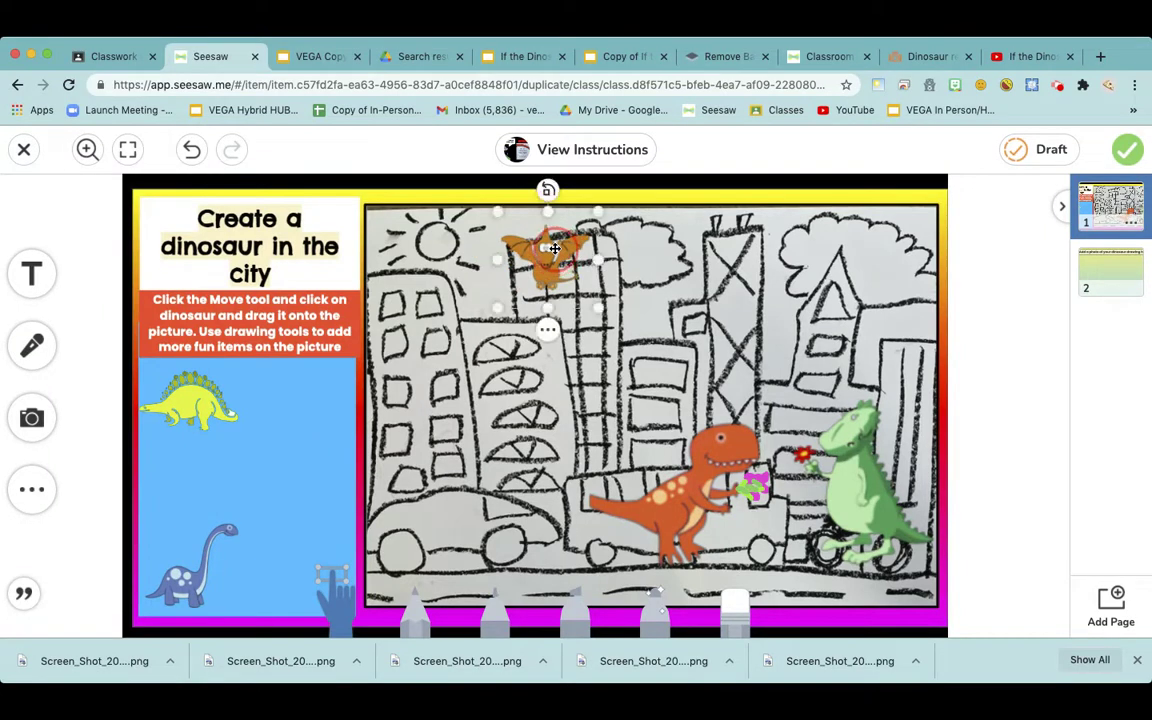
drag(597, 310, 683, 342)
drag(582, 325, 566, 313)
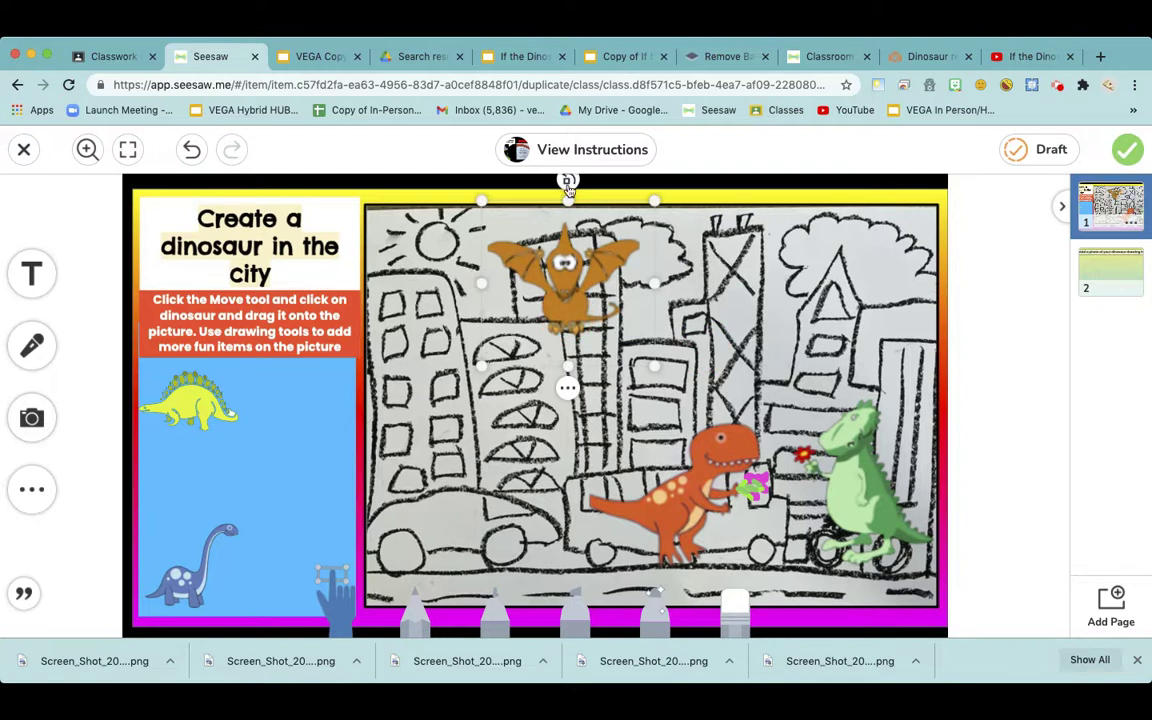
drag(510, 172, 524, 195)
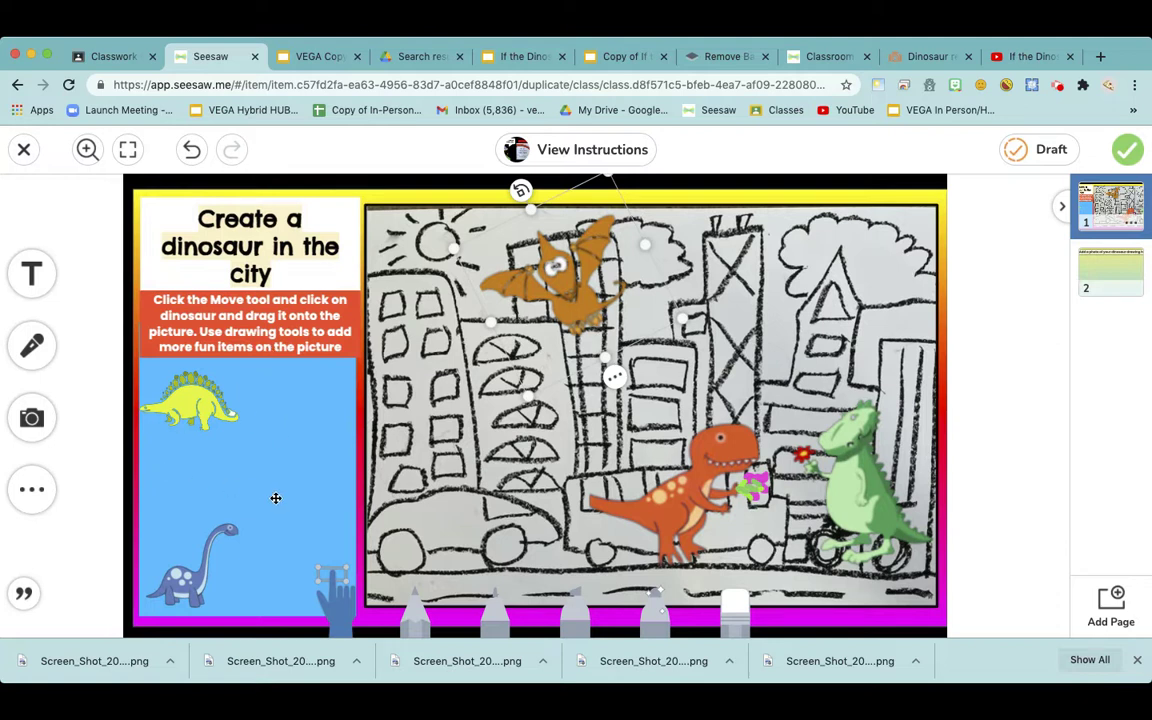
Step: Draw a dark navy hat with a pink band on the pterodactyl's head
click(497, 615)
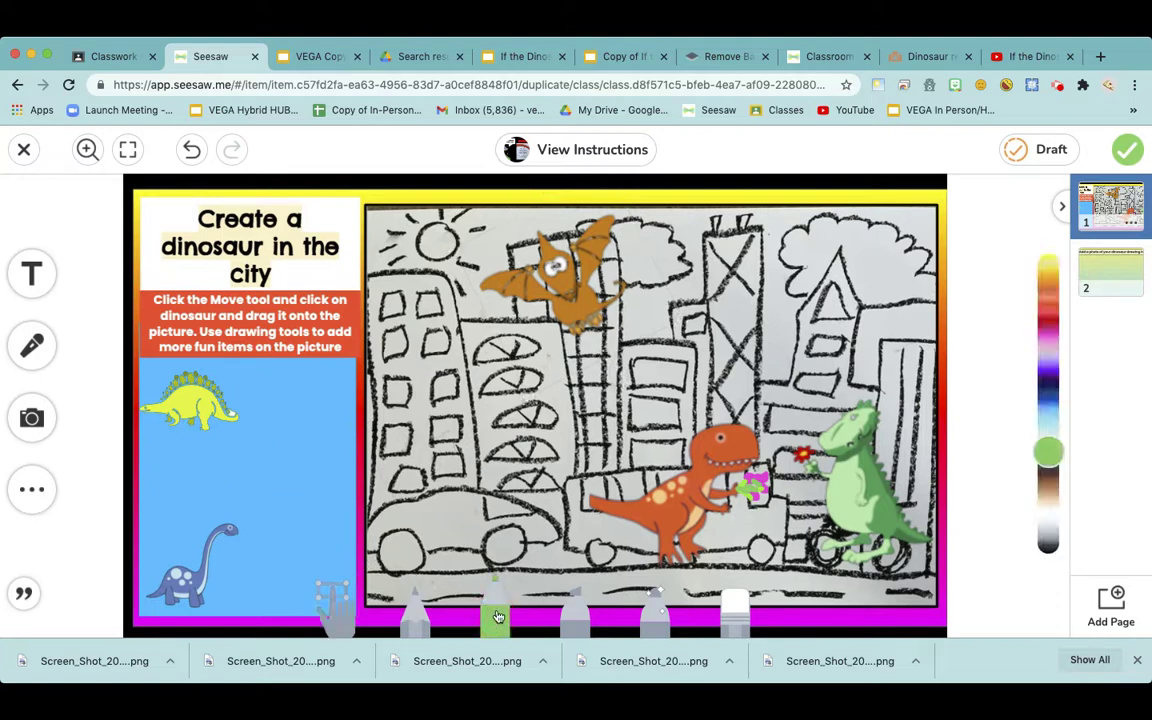
drag(1049, 453, 1048, 385)
mouse_move(536, 256)
mouse_down()
mouse_move(563, 245)
mouse_move(537, 253)
mouse_up()
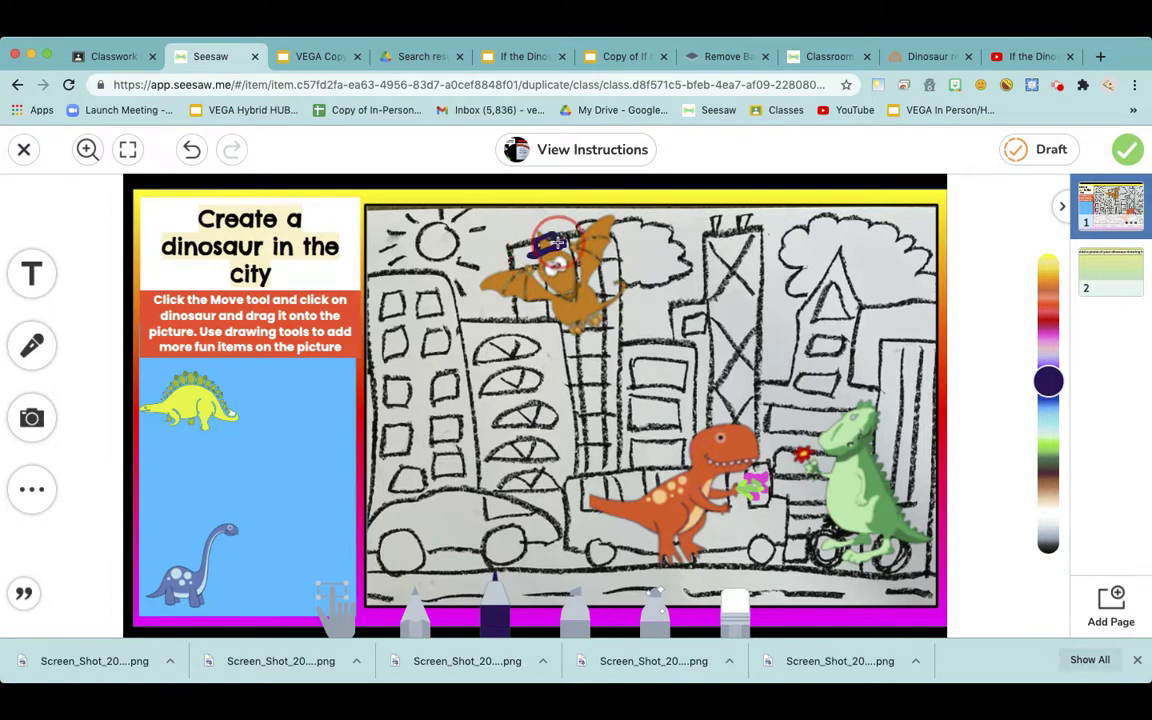
drag(537, 252, 545, 249)
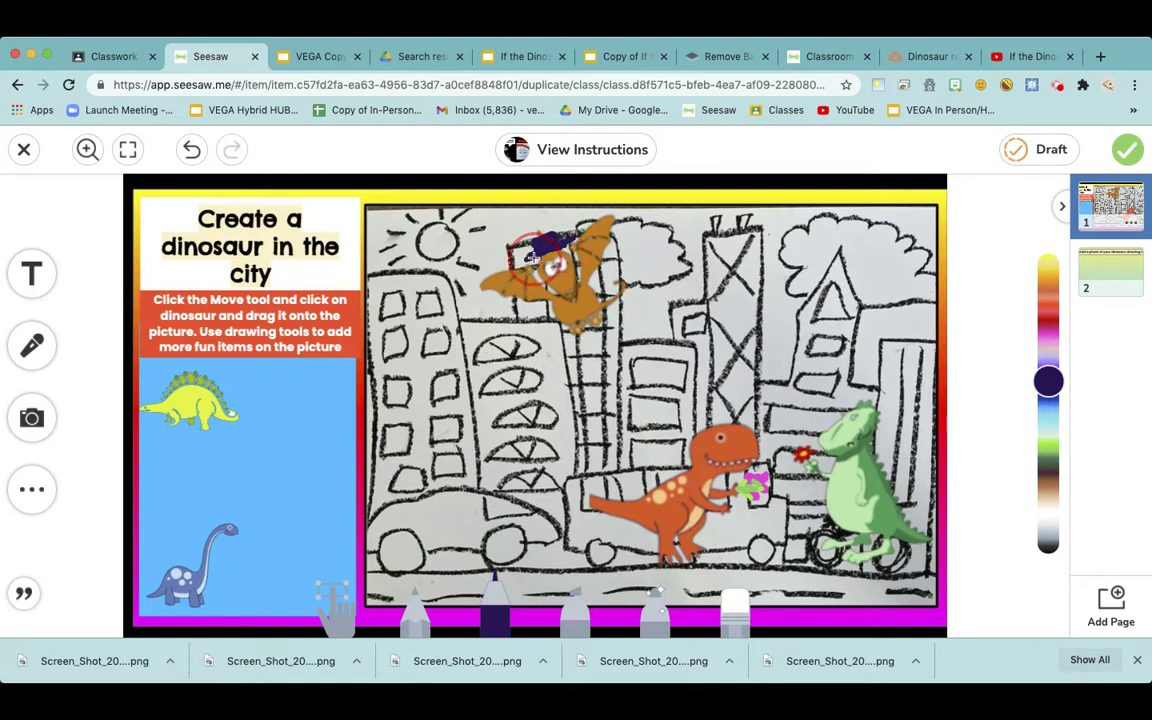
drag(1048, 381, 1048, 335)
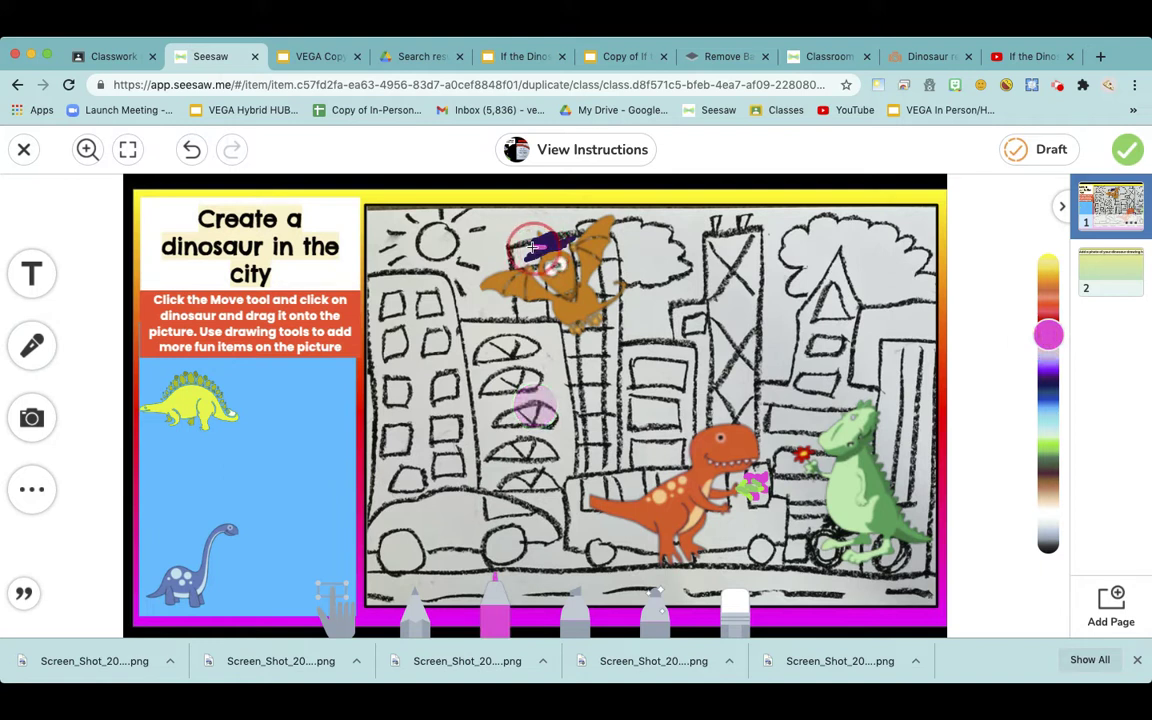
mouse_move(530, 247)
mouse_down()
mouse_move(565, 244)
mouse_move(545, 245)
mouse_up()
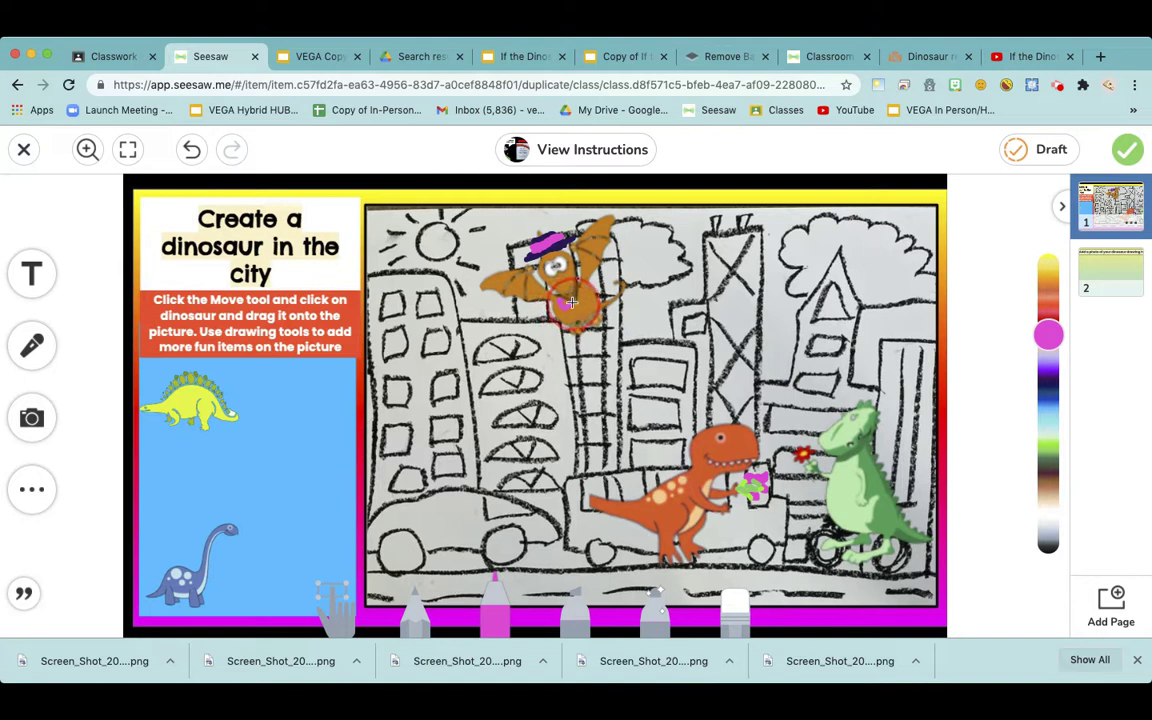
Step: Draw a pink bow tie with a navy knot on the pterodactyl's chest
click(565, 305)
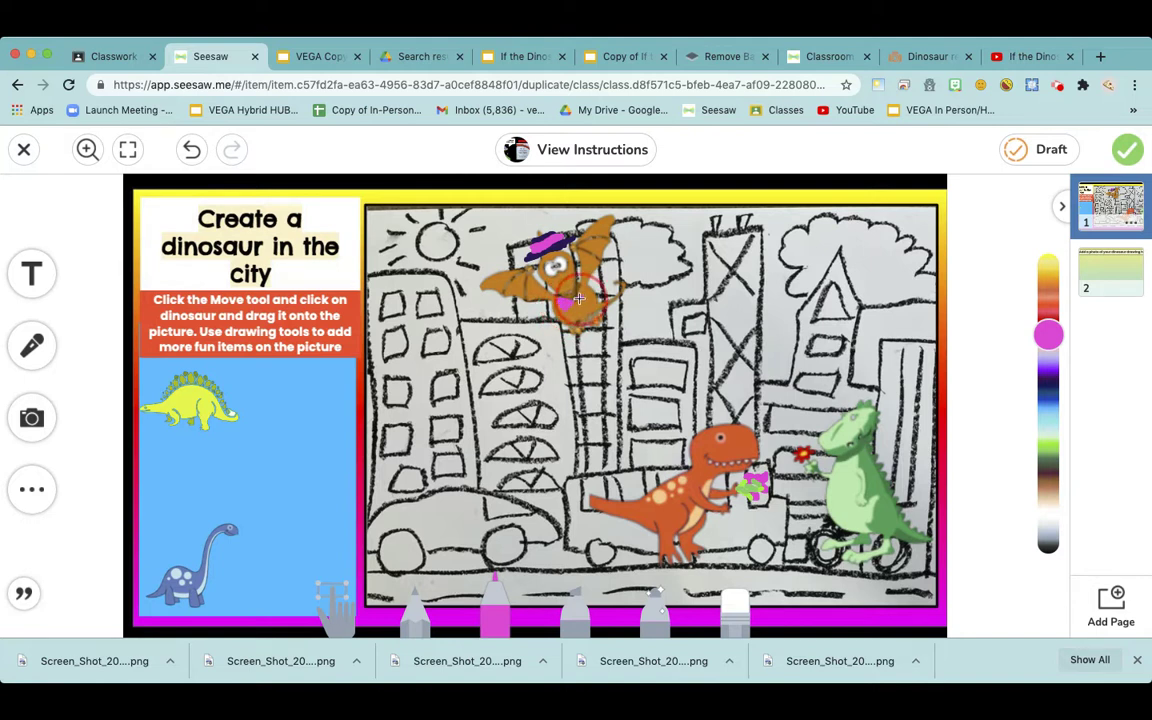
click(581, 295)
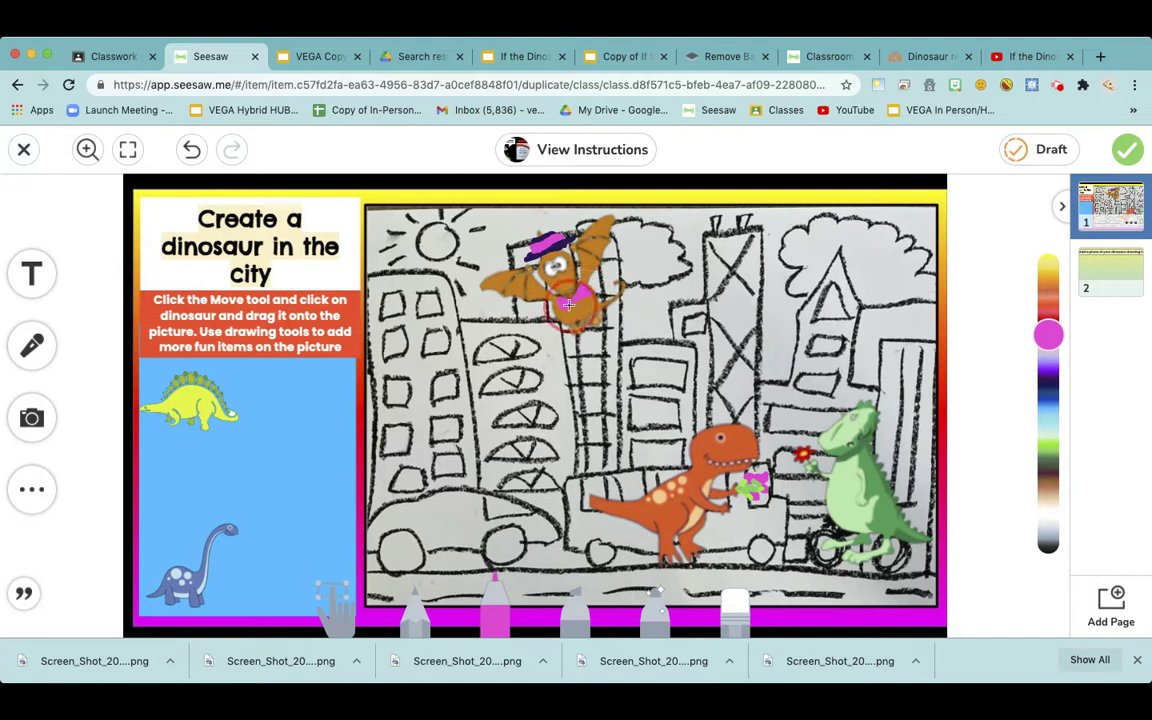
click(575, 298)
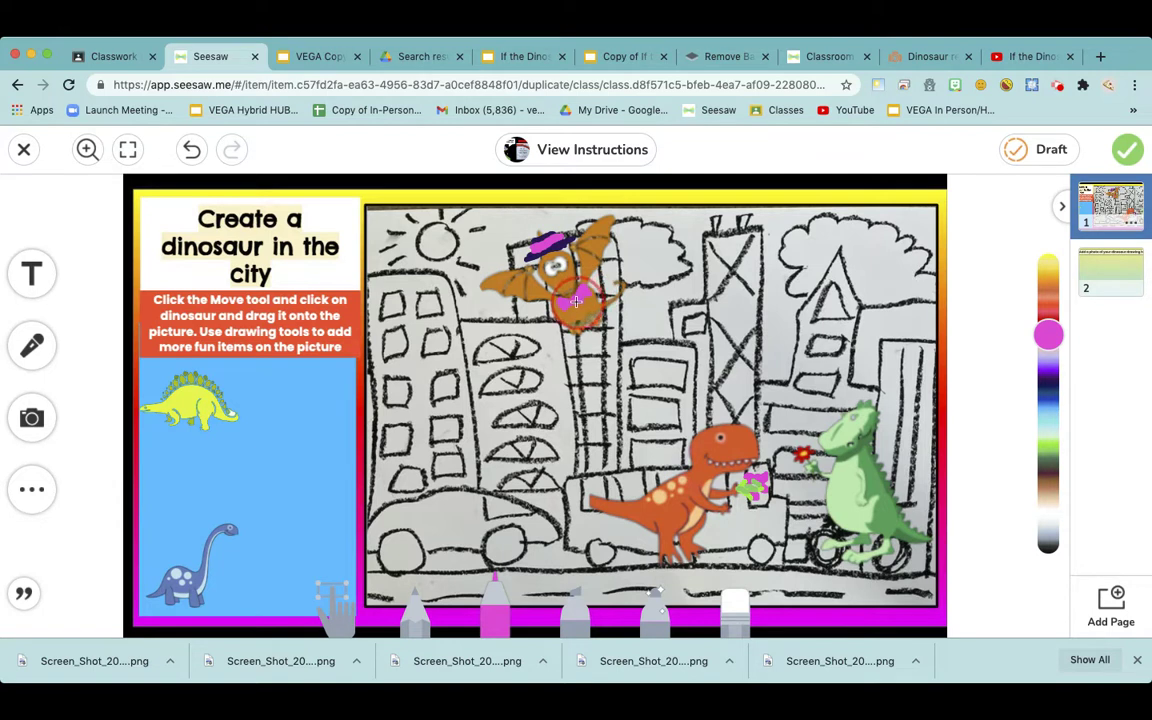
drag(1050, 341, 1049, 381)
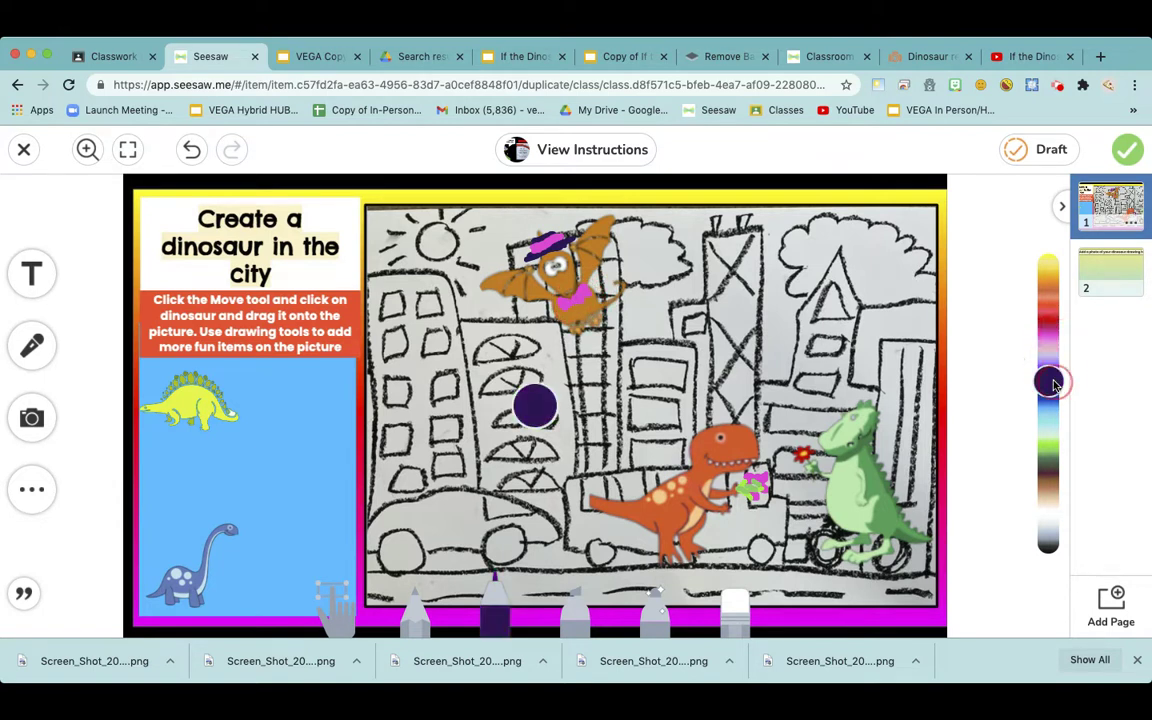
click(578, 300)
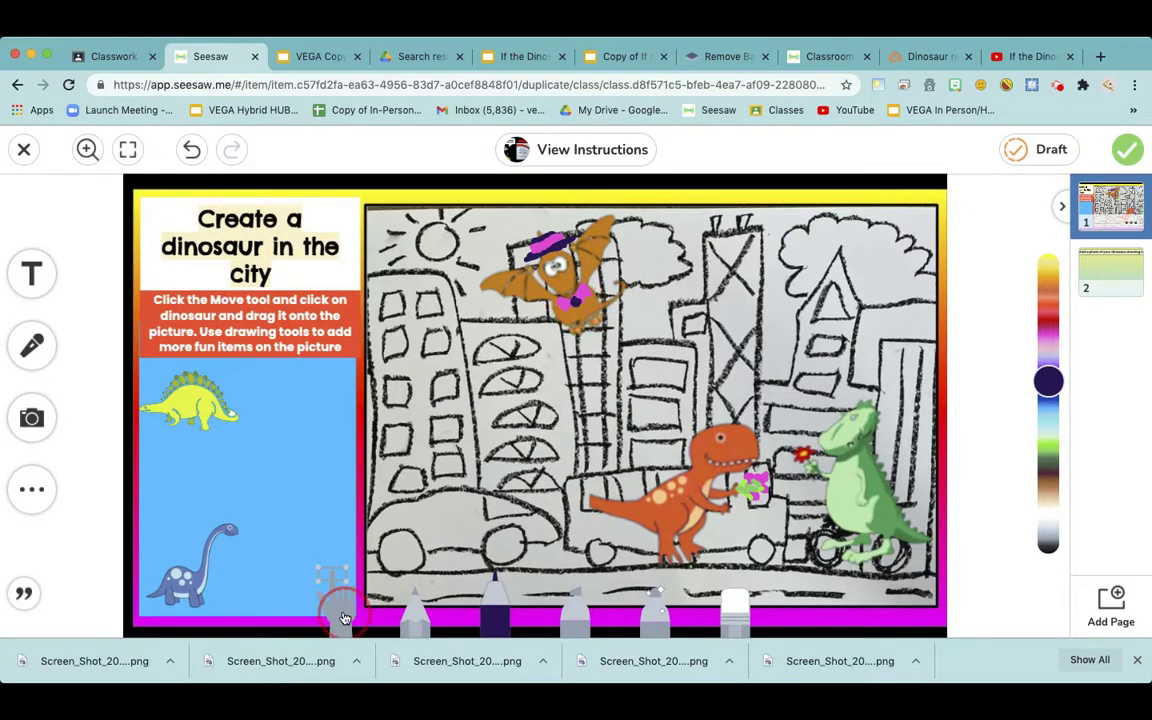
Step: Place the blue long-necked dinosaur on the car, enlarge it, and nudge it lower
click(335, 598)
drag(231, 550, 460, 462)
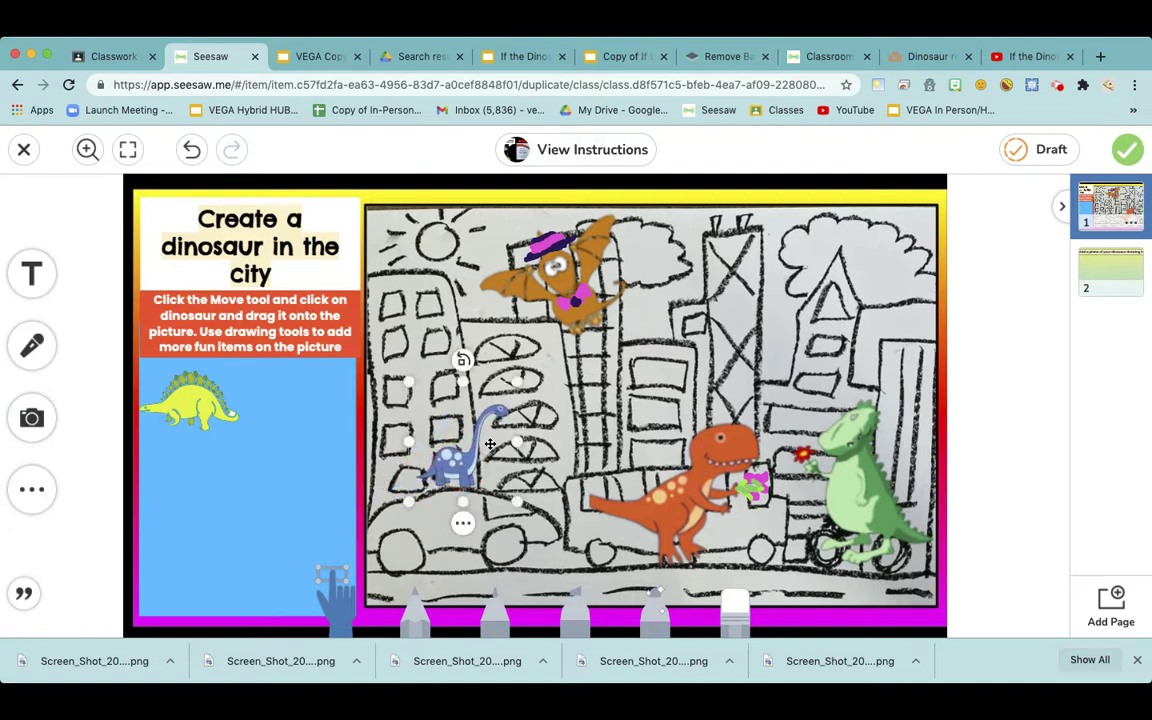
drag(516, 383, 533, 365)
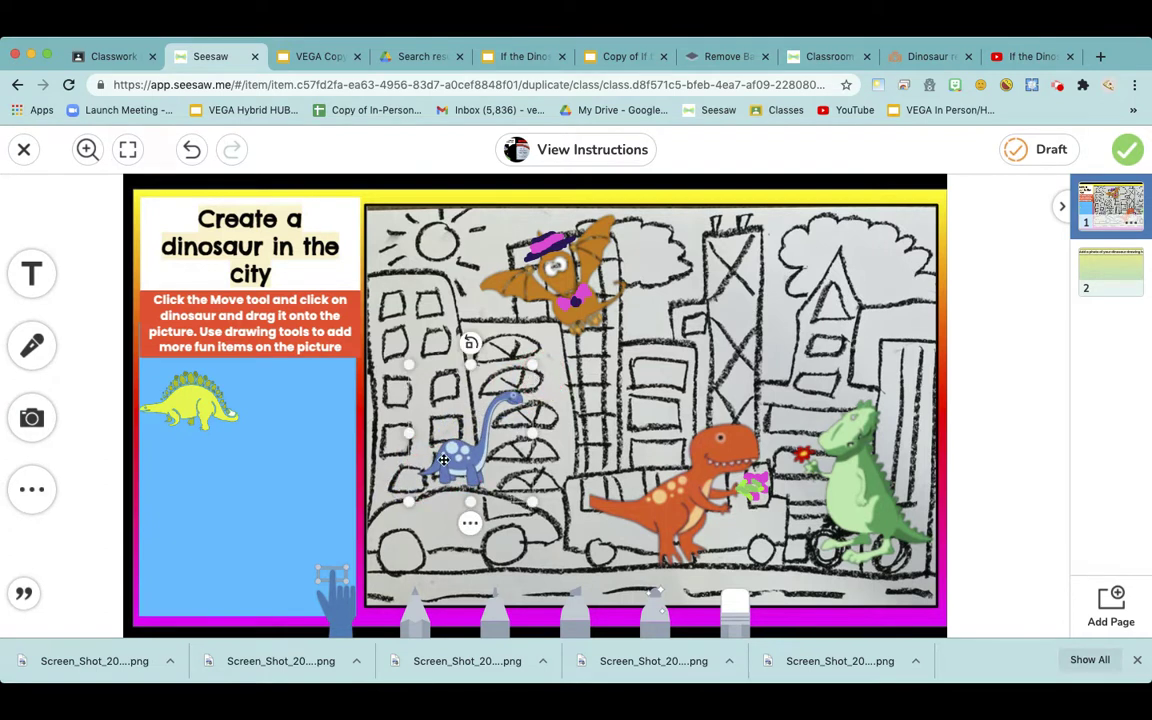
click(449, 458)
drag(449, 458, 446, 462)
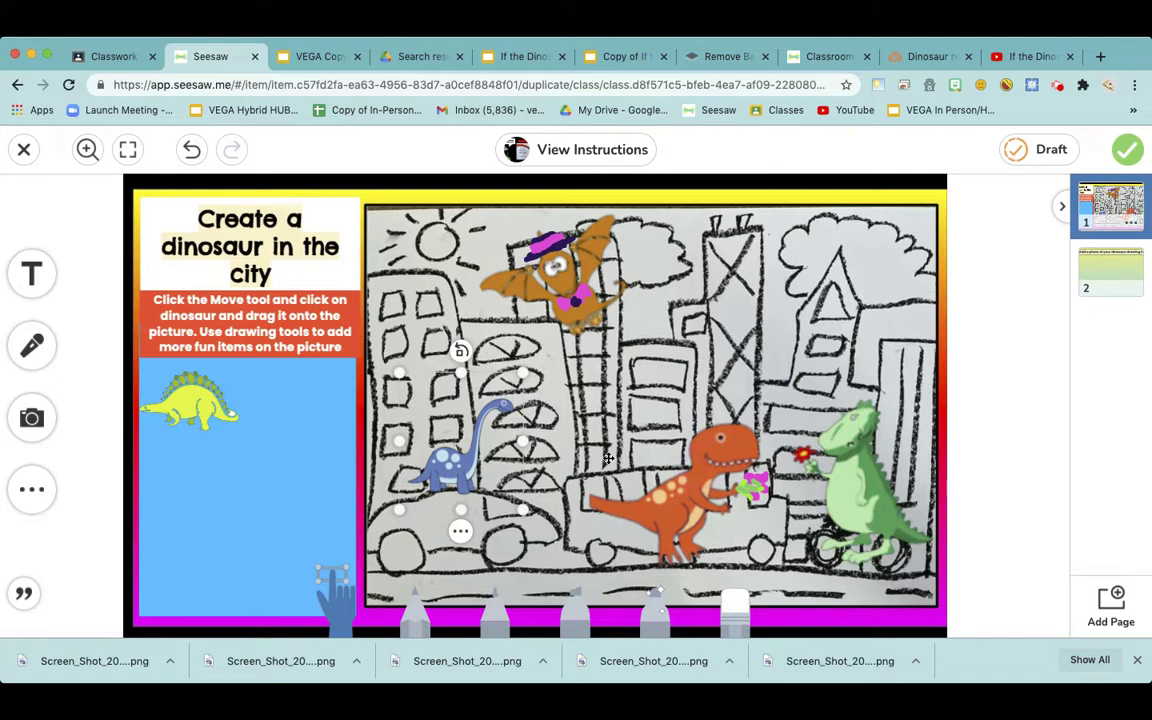
Step: Colour the sun and the right building's pointed roof and windows with yellow marker
click(575, 605)
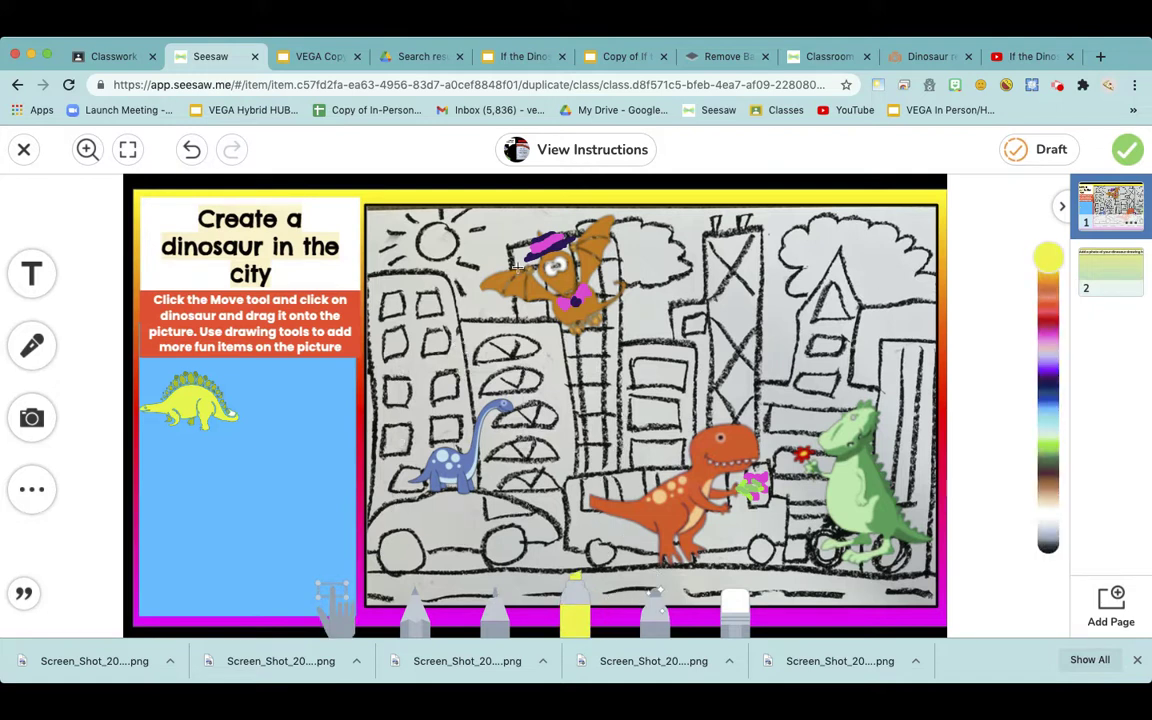
mouse_move(437, 244)
mouse_down()
mouse_move(400, 210)
mouse_move(430, 235)
mouse_up()
drag(832, 297, 812, 390)
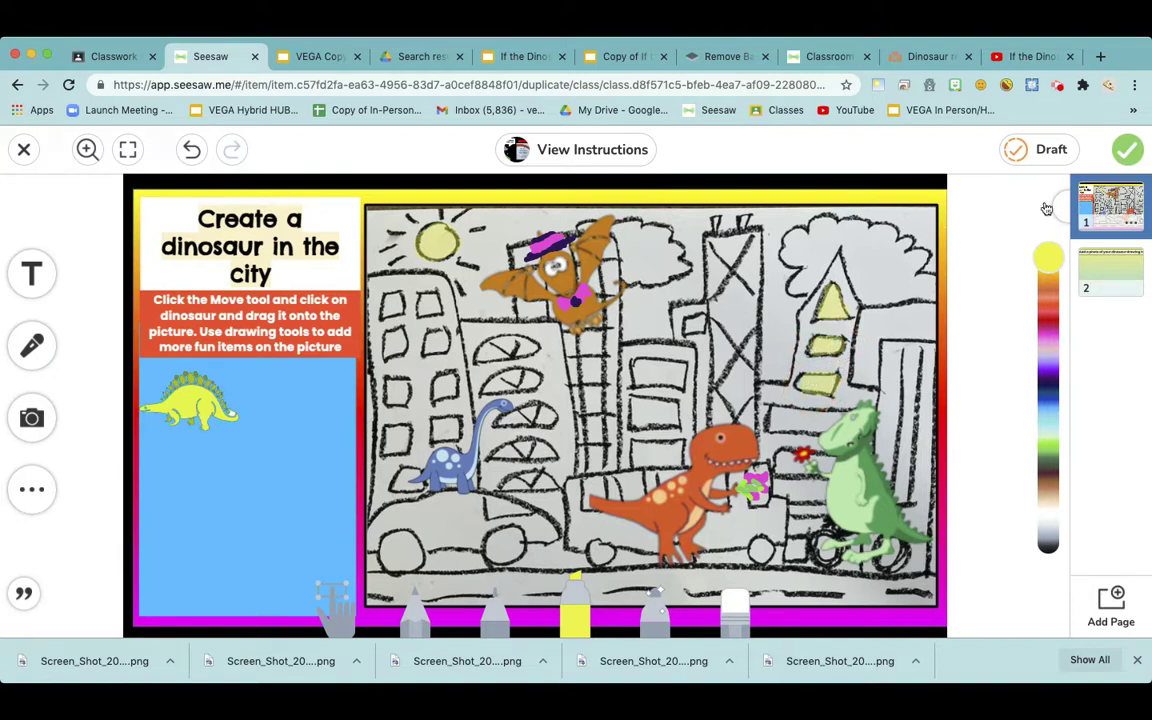
Step: Submit the dinosaur city drawing and check the new post in the Journal feed
click(1128, 150)
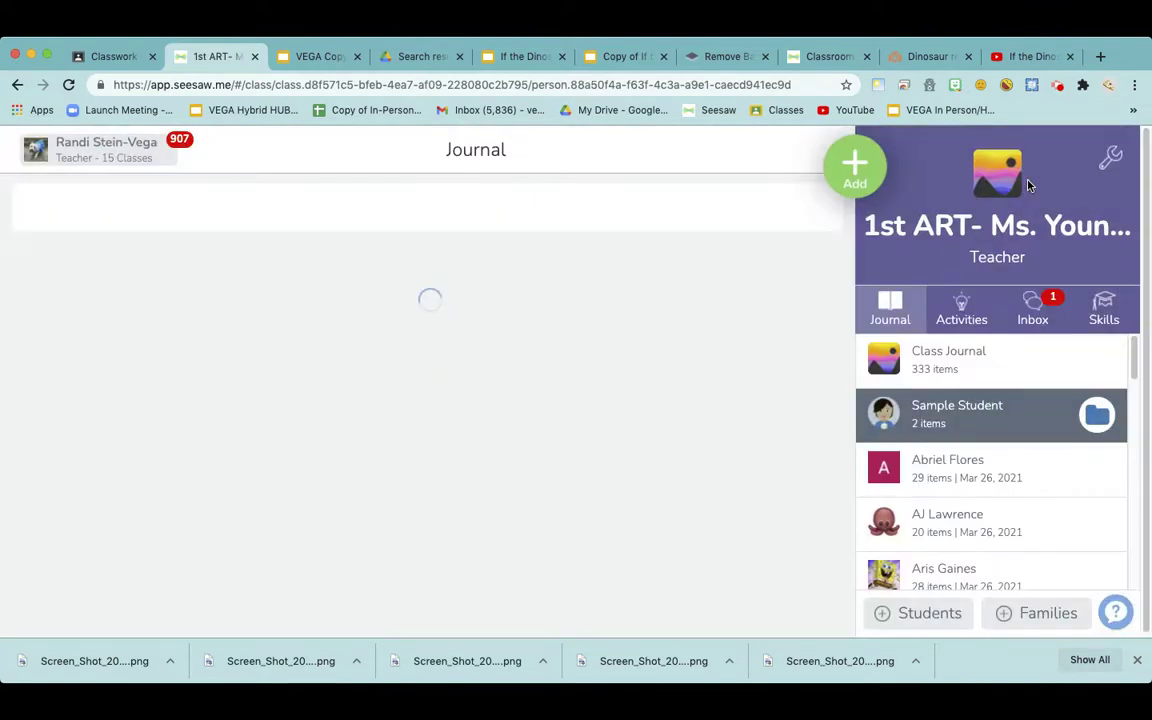
scroll(609, 424, down, 3)
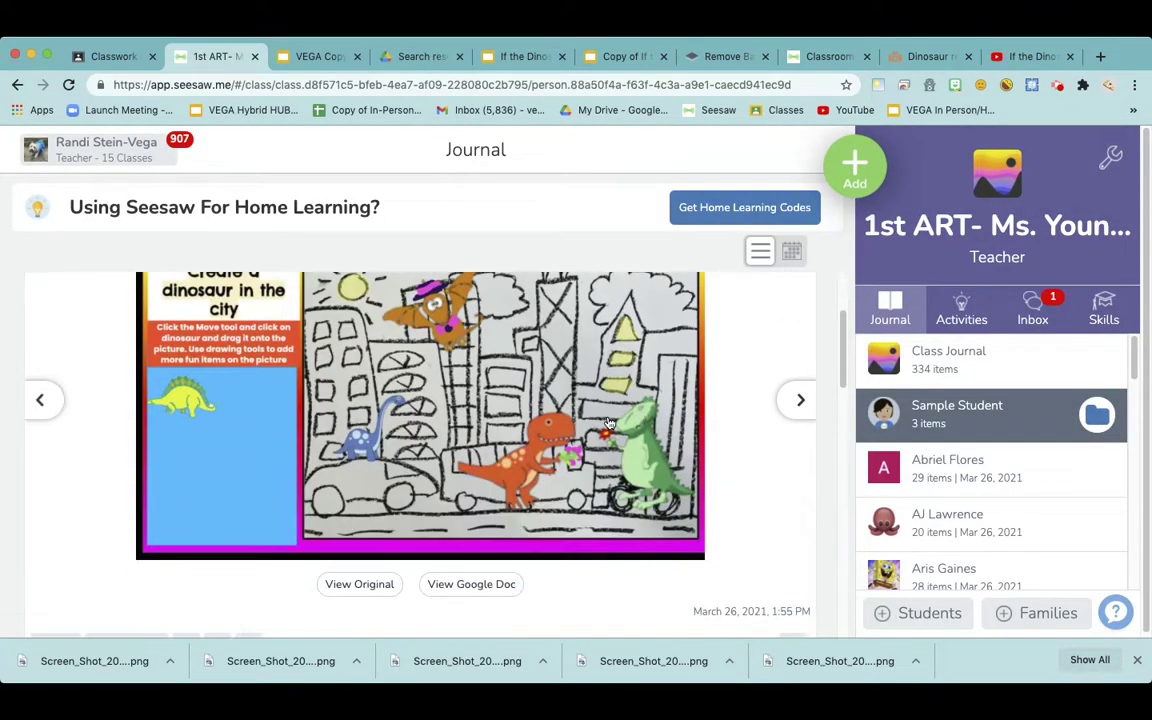
scroll(609, 424, up, 2)
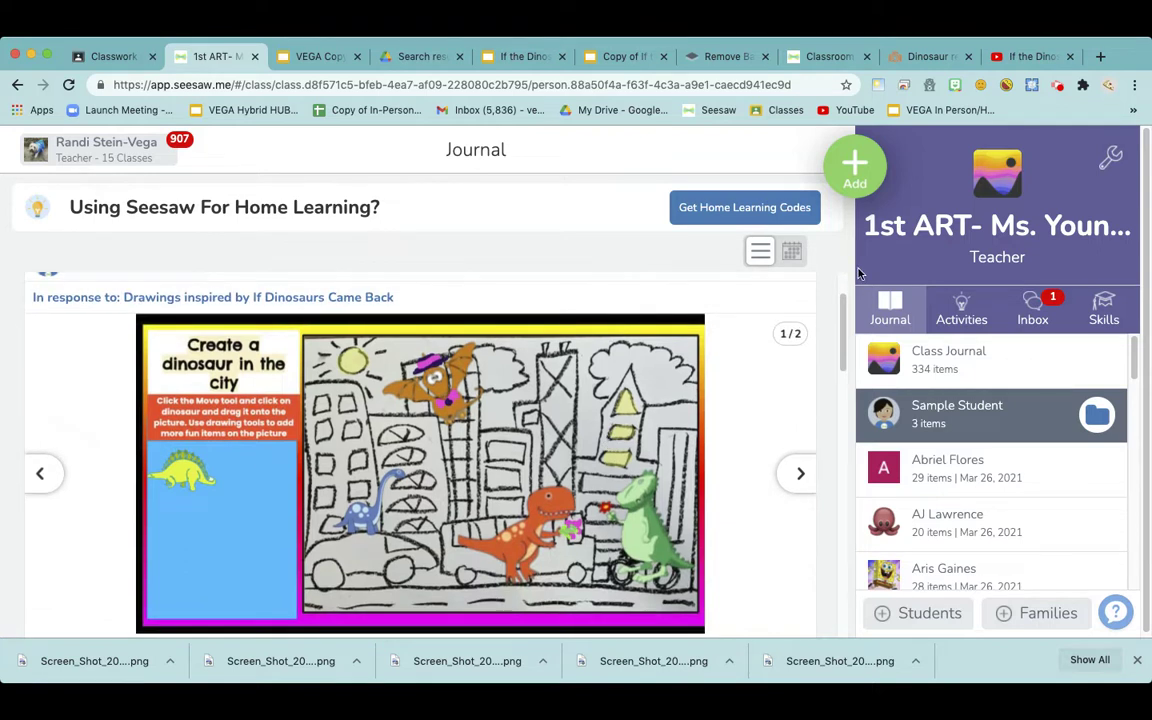